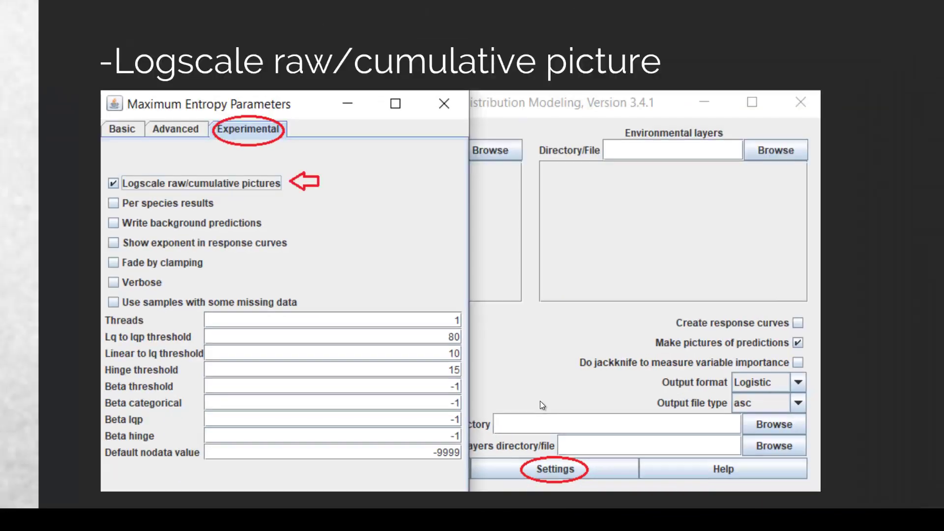
key(Right)
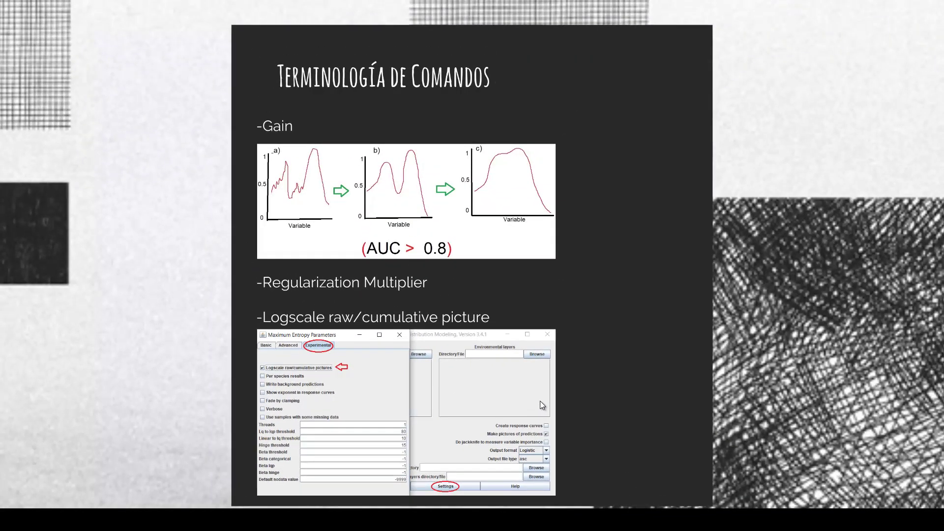
key(Right)
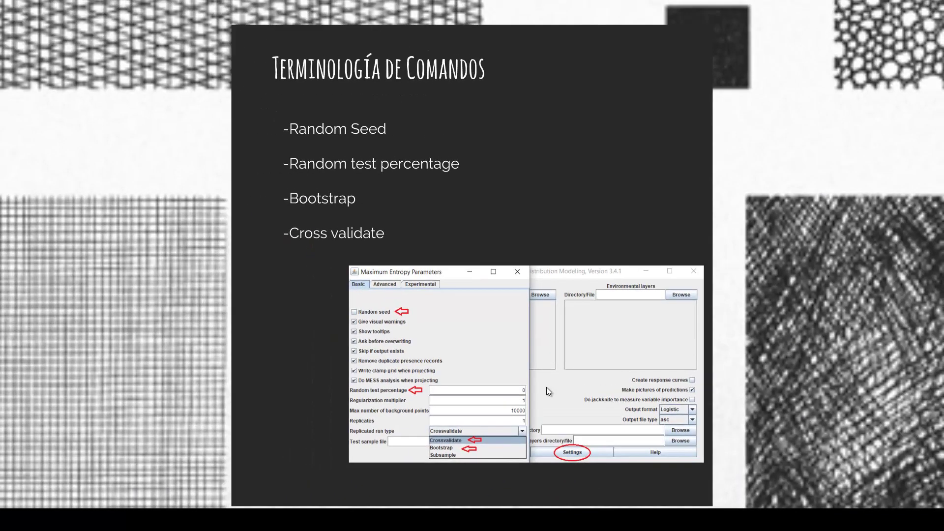
key(Right)
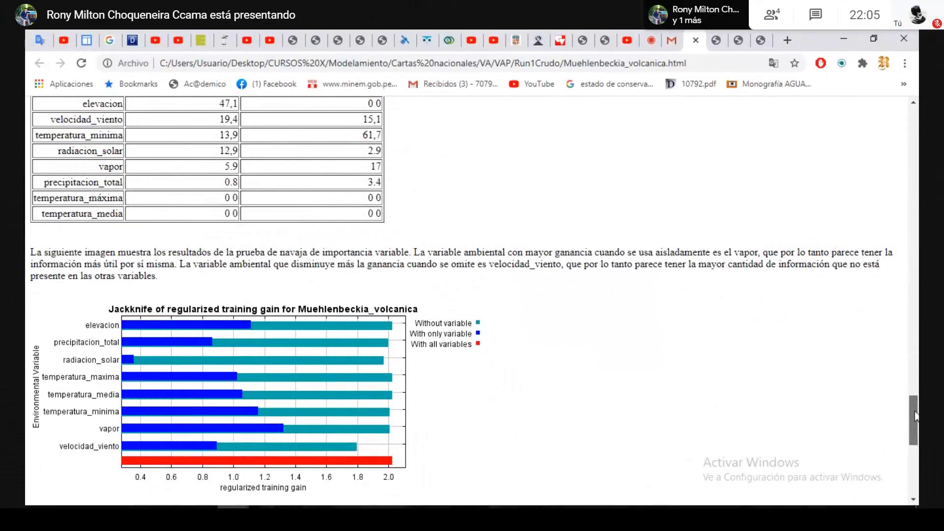
Step: Examine the variable contribution table in the Run1Crudo report, highlighting the elevacion row and the temperatura_máxima and temperatura_media rows
scroll(716, 409, up, 1)
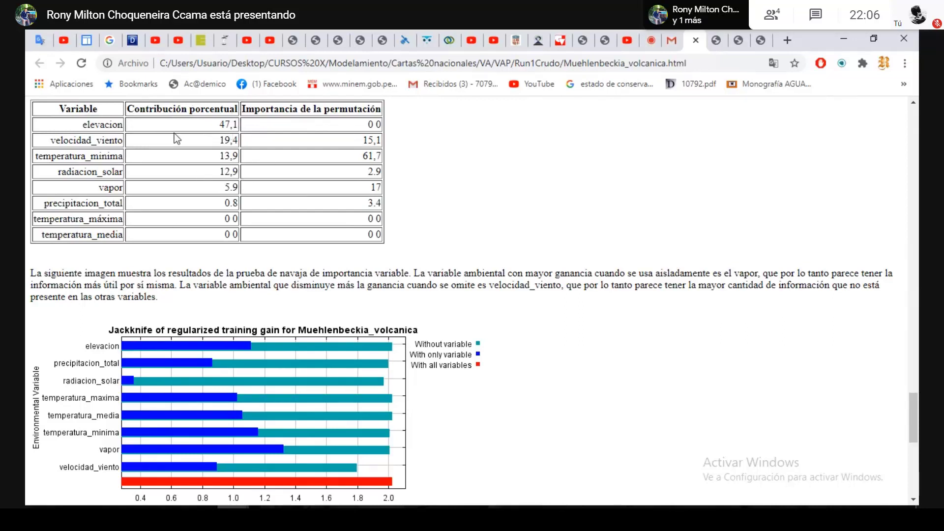
drag(78, 125, 238, 127)
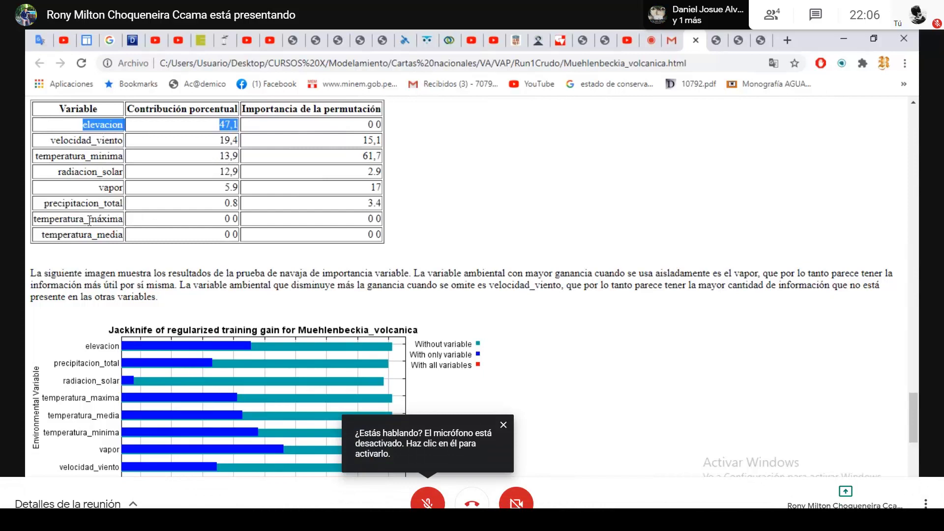
drag(35, 220, 123, 220)
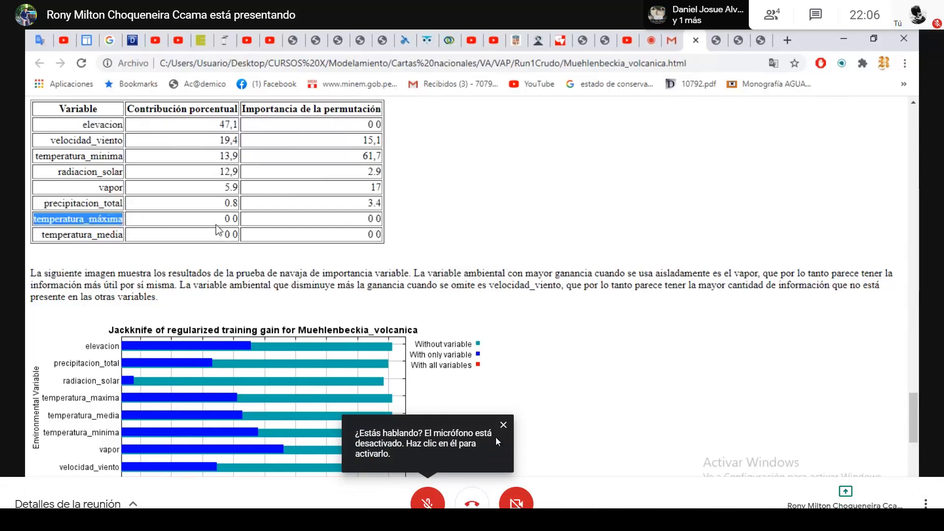
mouse_move(43, 234)
mouse_down()
mouse_move(238, 239)
mouse_move(49, 220)
mouse_up()
drag(238, 235, 42, 220)
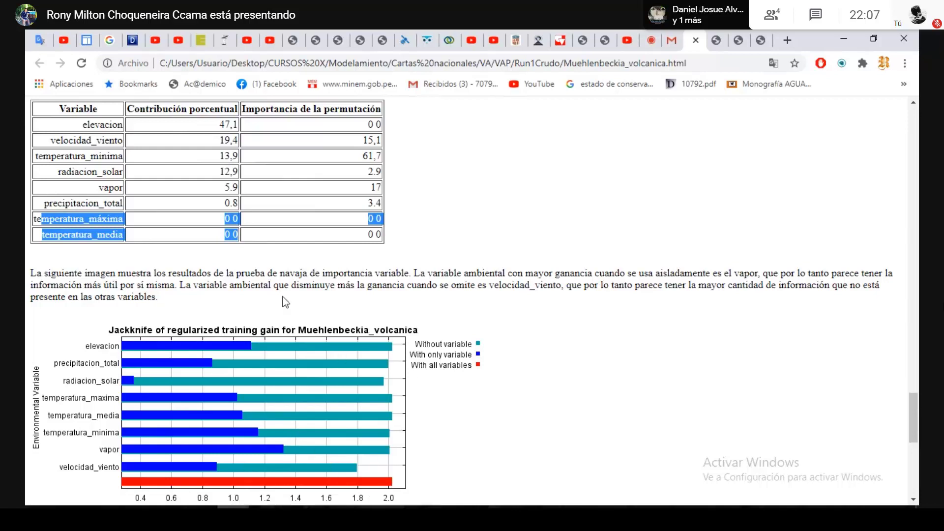
click(137, 224)
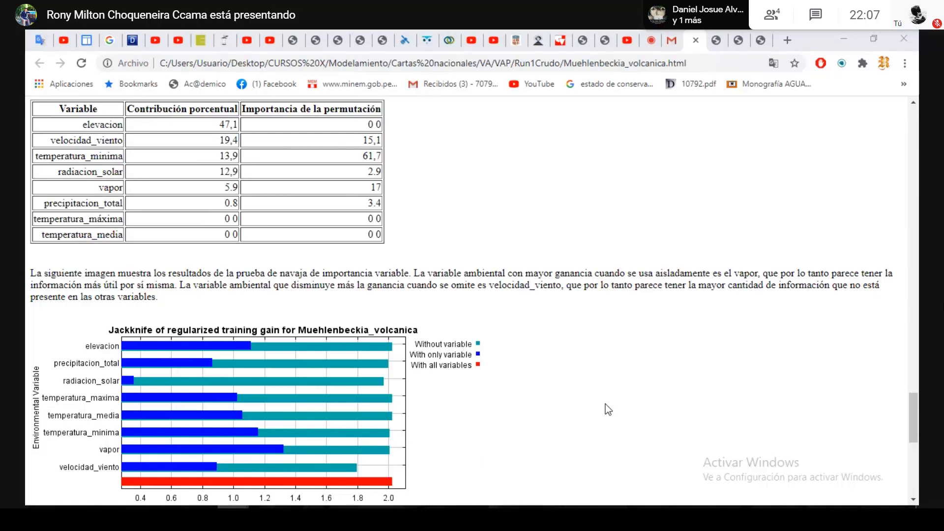
Step: Switch to the Maximum Entropy modeling program and exclude the temperatura_maxima and temperatura_media environmental layers
key(alt+Tab)
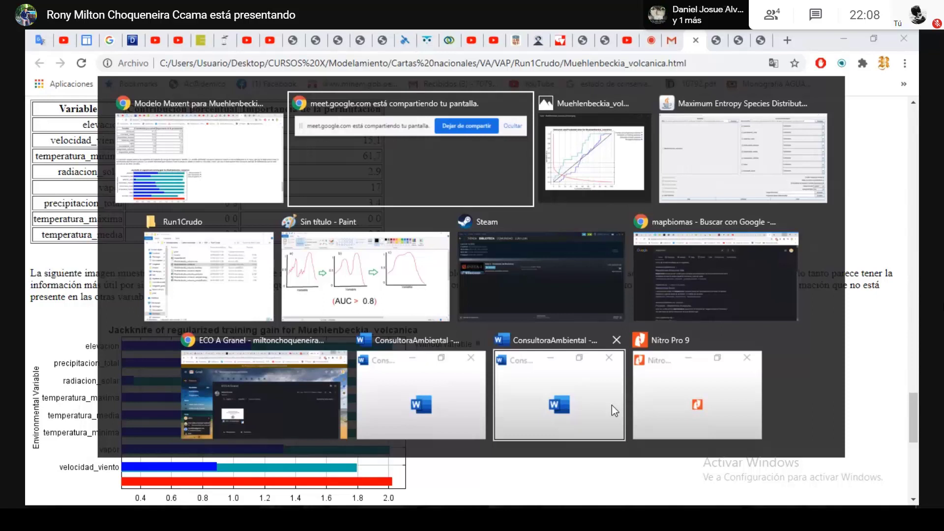
key(Escape)
key(alt+Tab)
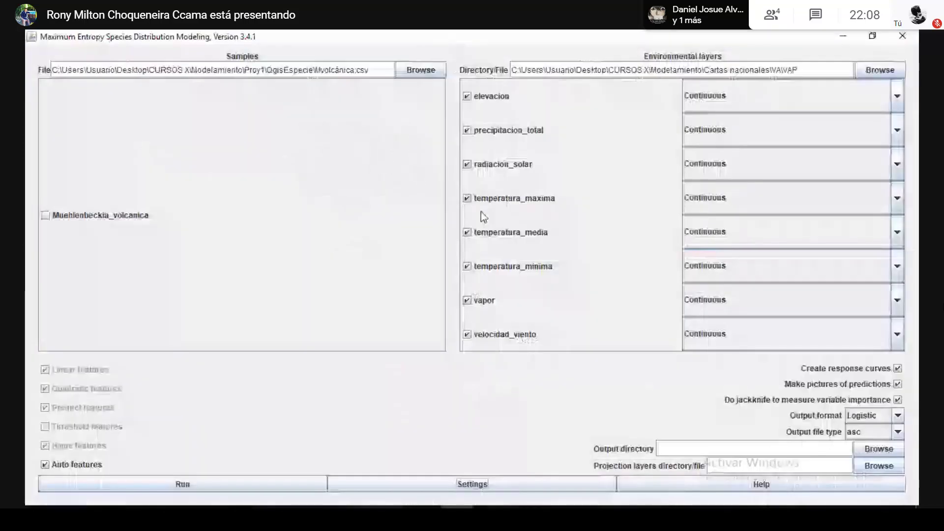
click(466, 199)
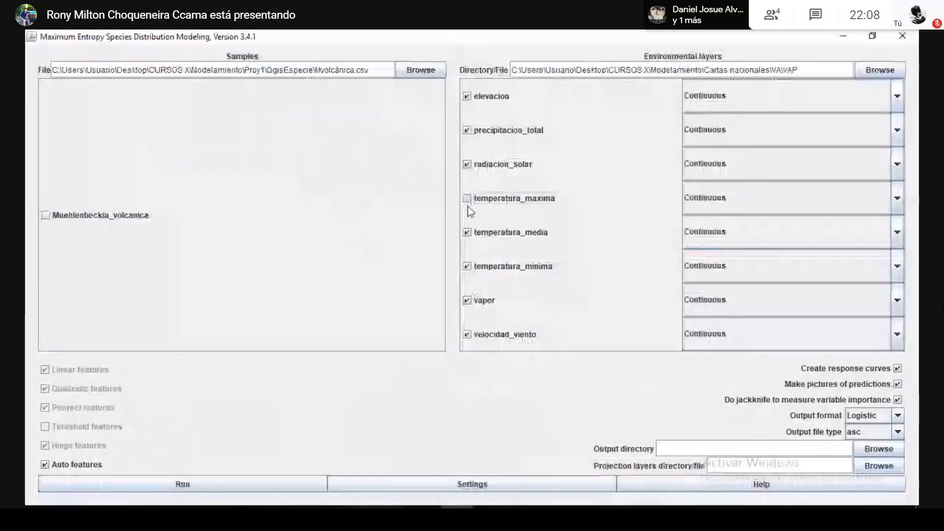
click(467, 233)
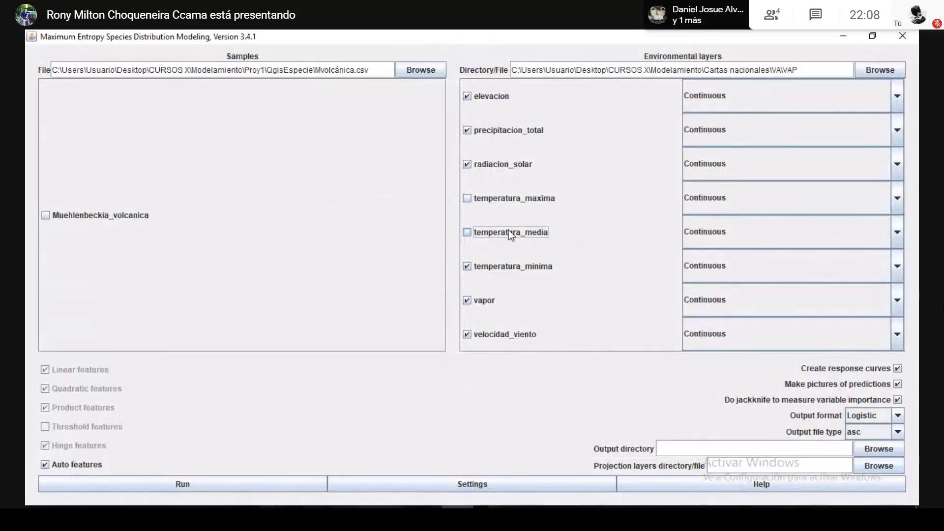
Step: Switch to the browser report for Run1Crudo and examine the response curves of the environmental variables
key(alt+Tab)
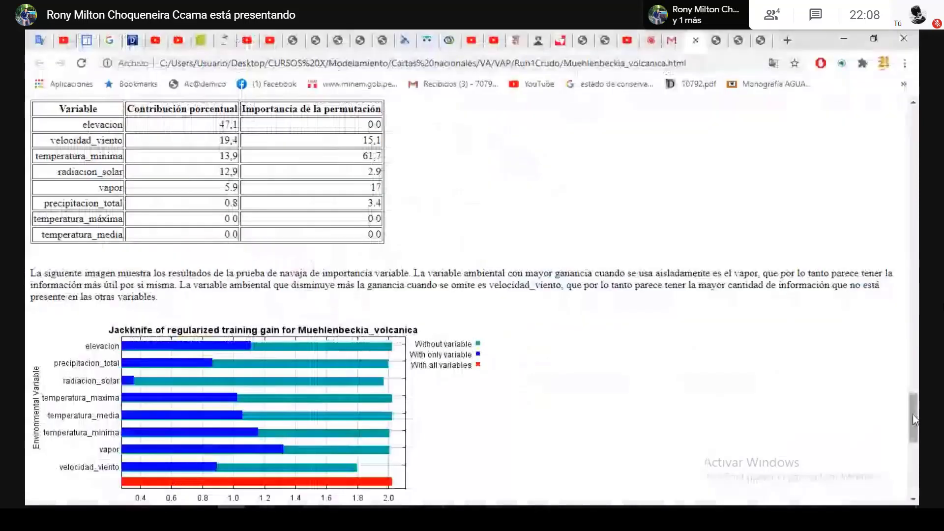
drag(914, 414, 913, 411)
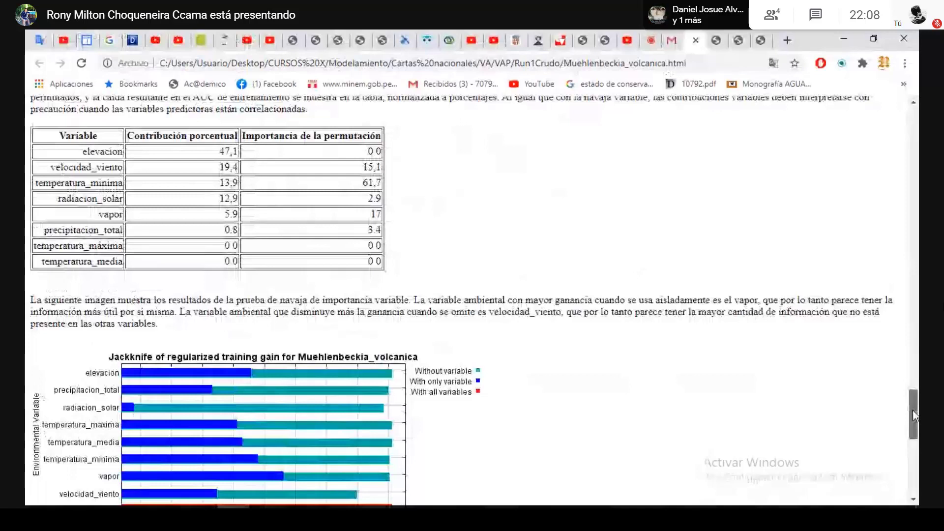
scroll(236, 175, up, 9)
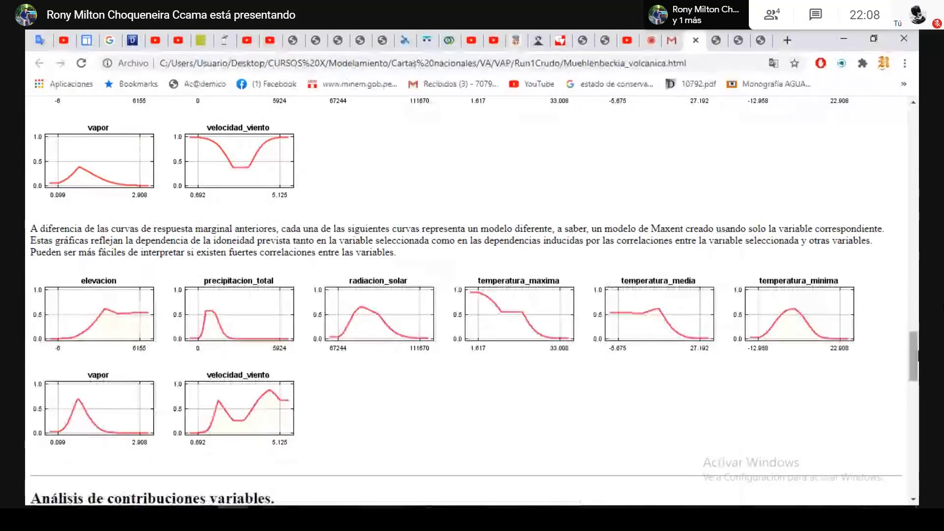
scroll(473, 295, up, 4)
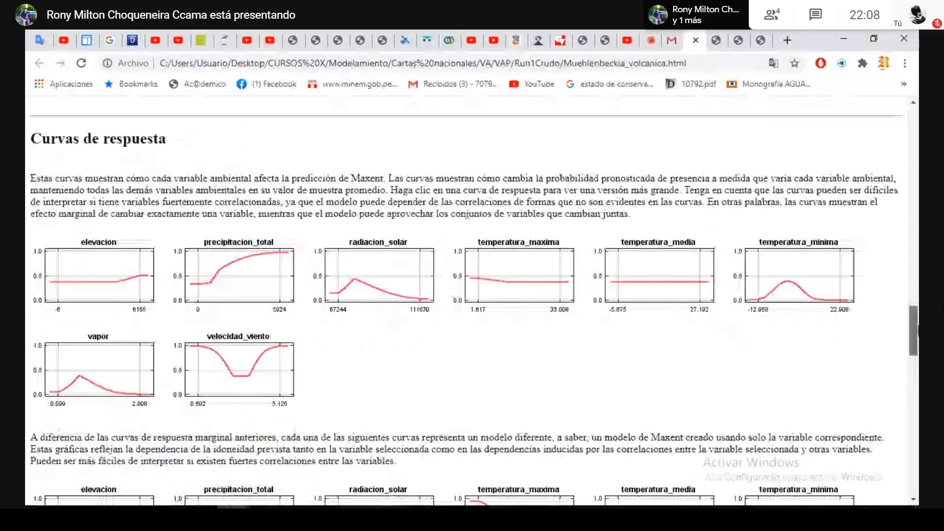
scroll(472, 295, down, 4)
Step: Return to the Maximum Entropy program and review its advanced and basic parameters, especially the regularization multiplier, closing the settings without changes
key(alt+Tab)
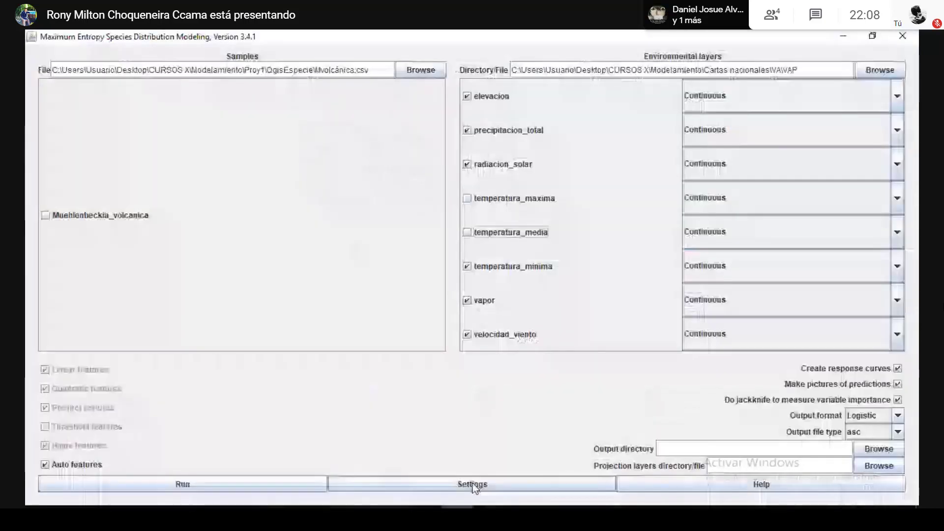
click(473, 485)
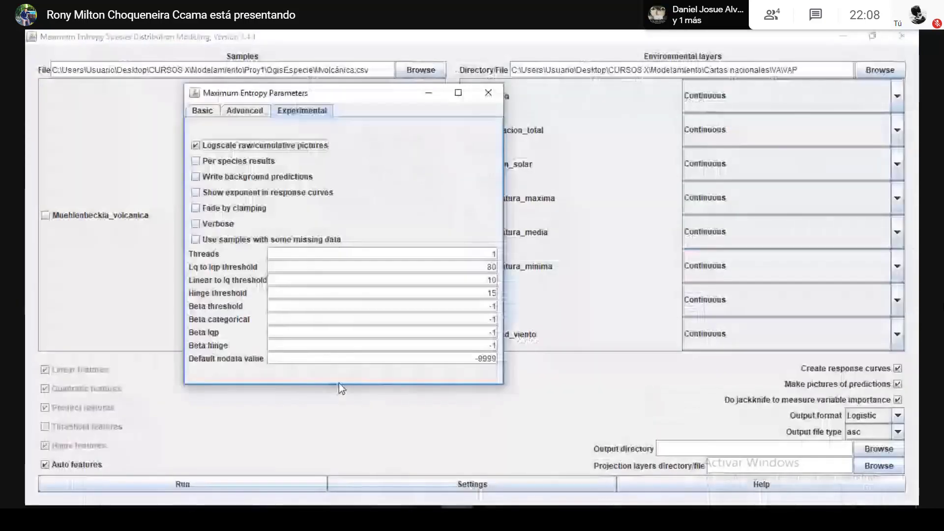
click(253, 111)
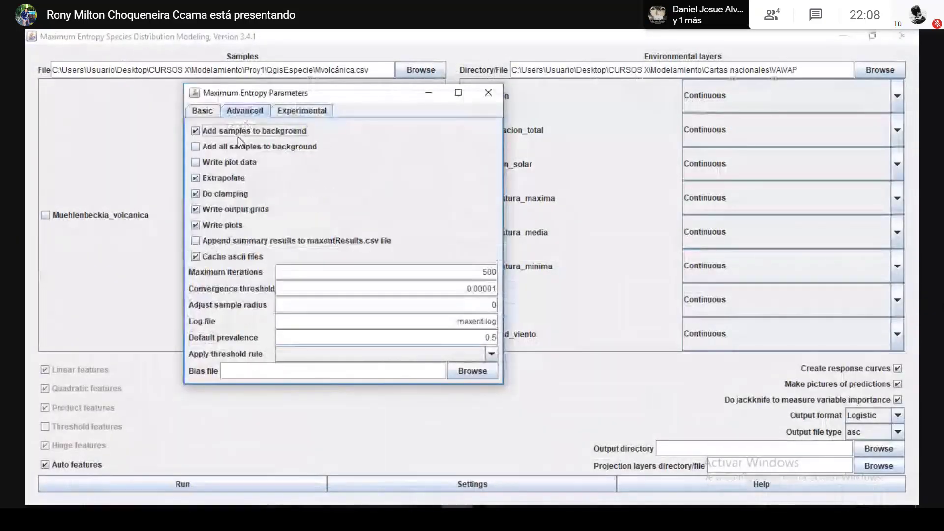
click(203, 111)
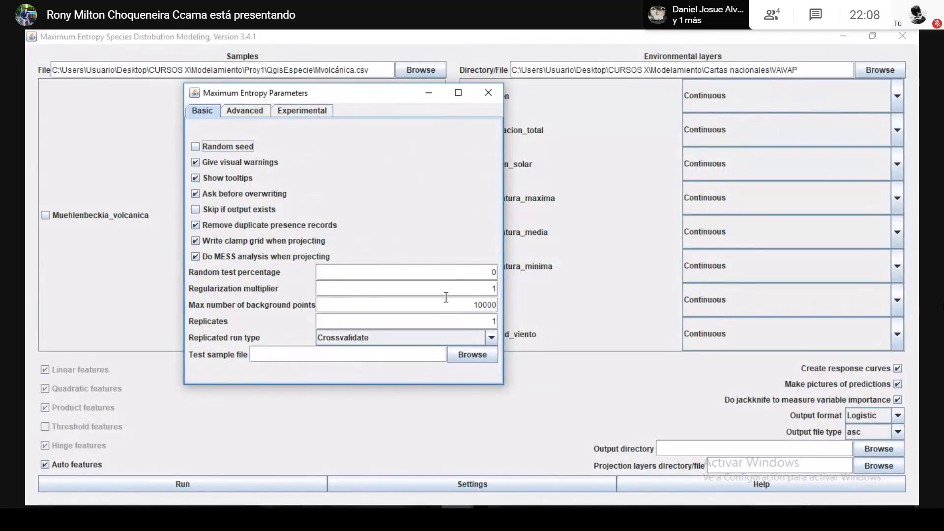
click(495, 288)
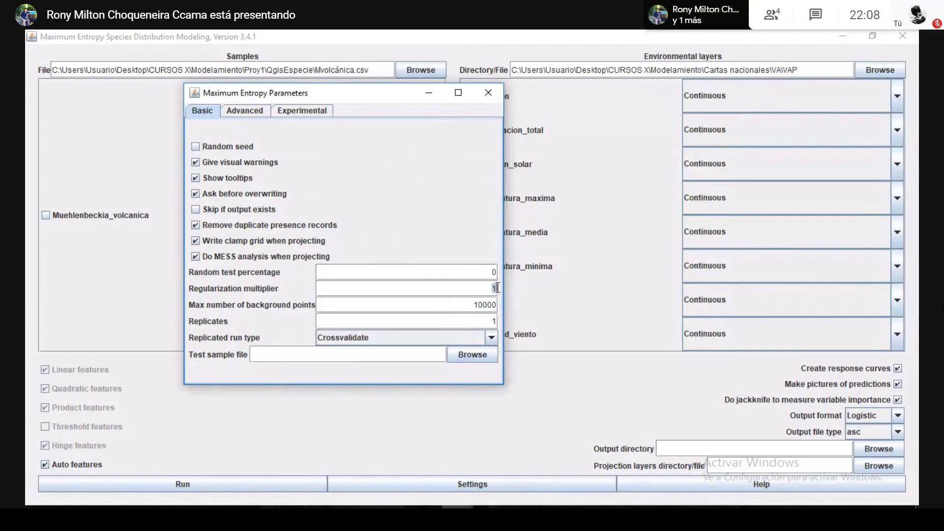
double_click(495, 288)
click(492, 289)
click(488, 92)
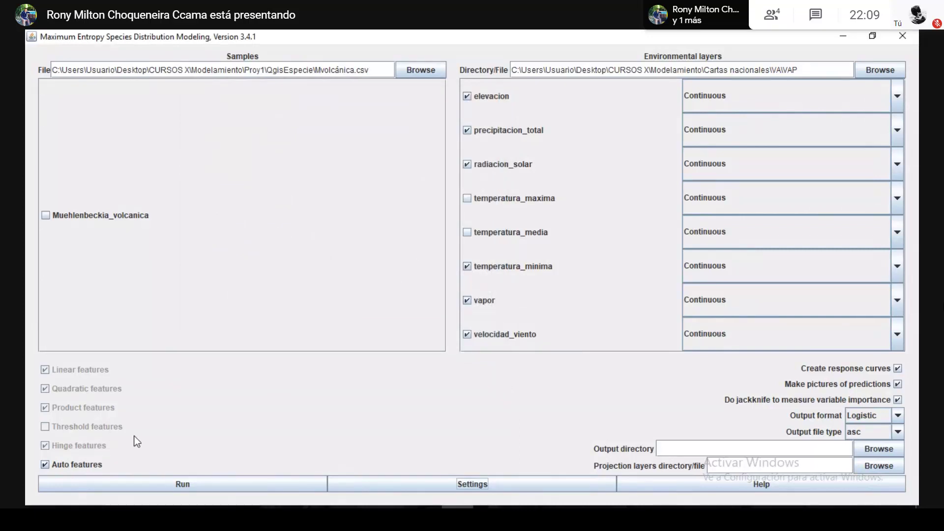
Step: Turn off Auto features, deselect Hinge features, and turn Auto features back on
click(45, 465)
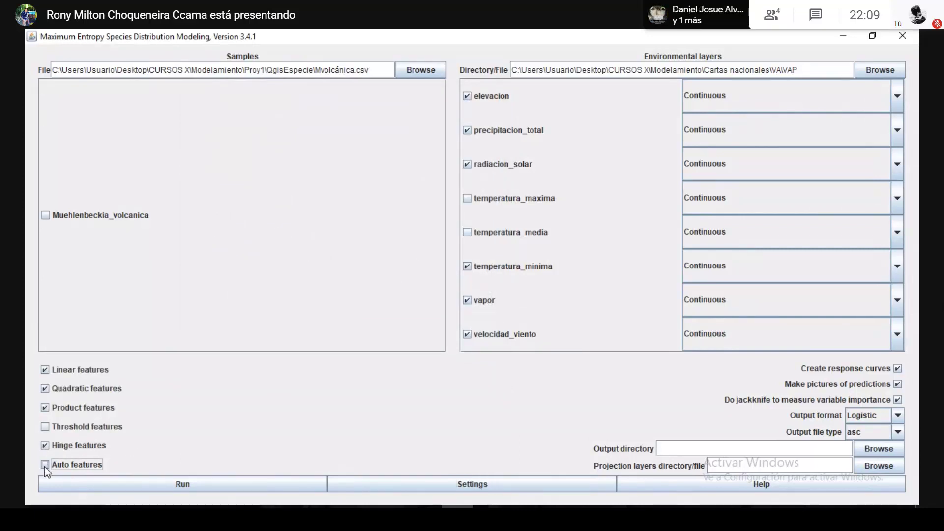
click(49, 466)
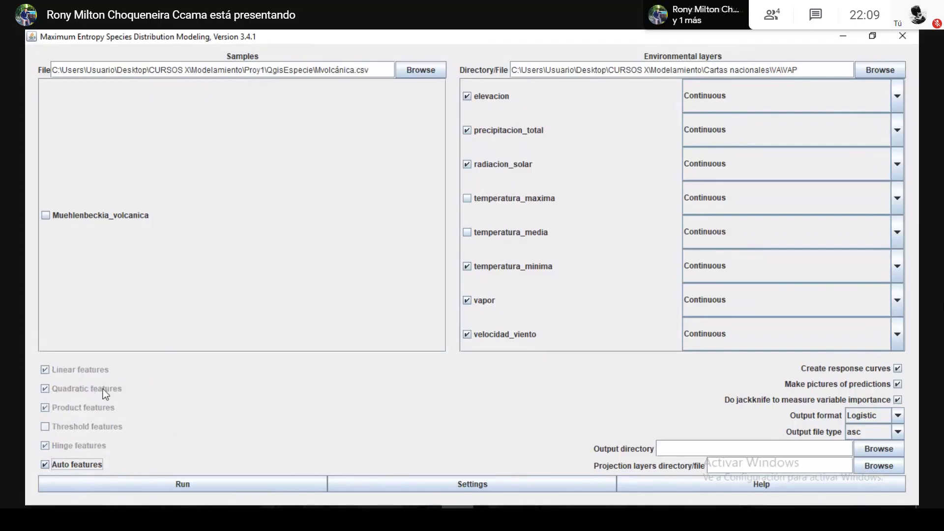
click(46, 465)
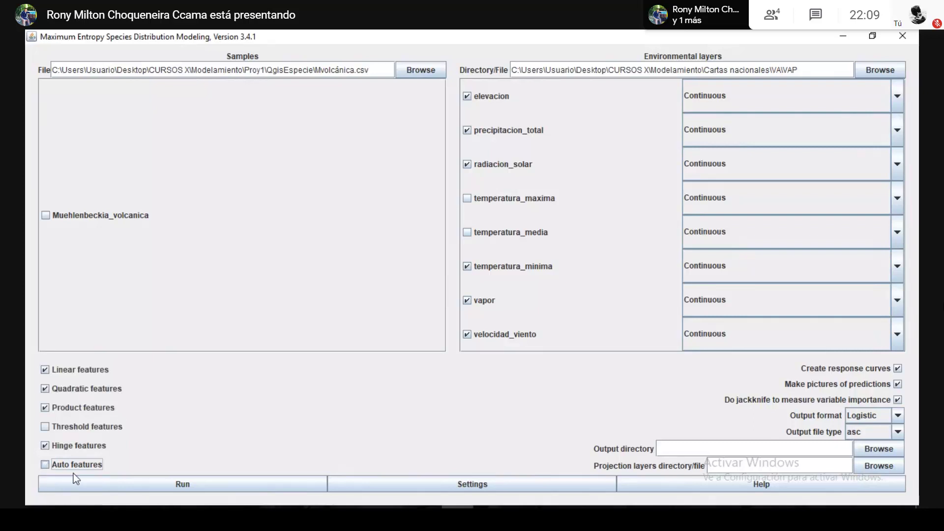
click(45, 445)
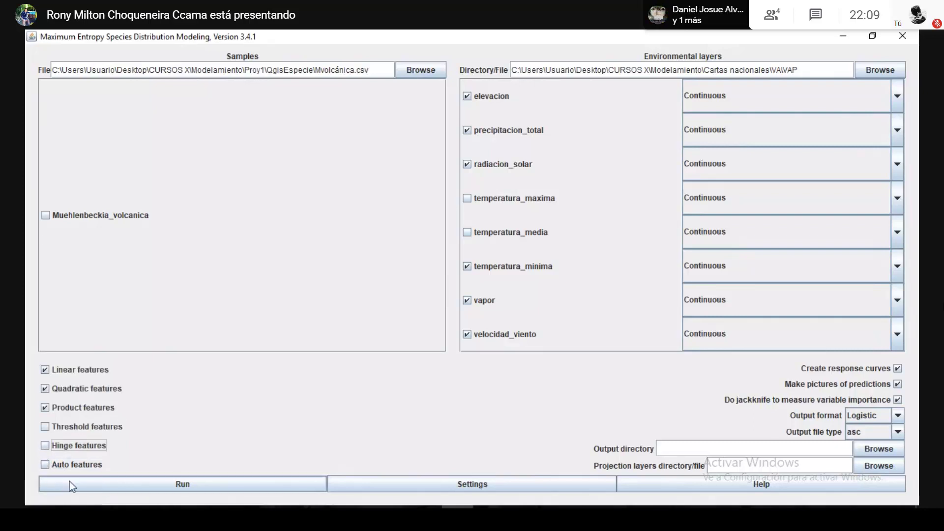
click(44, 465)
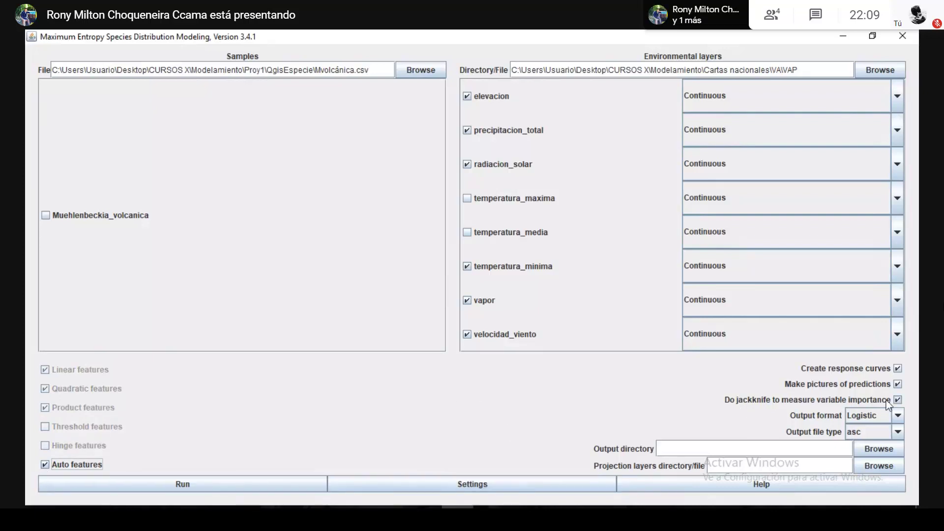
click(889, 419)
click(878, 441)
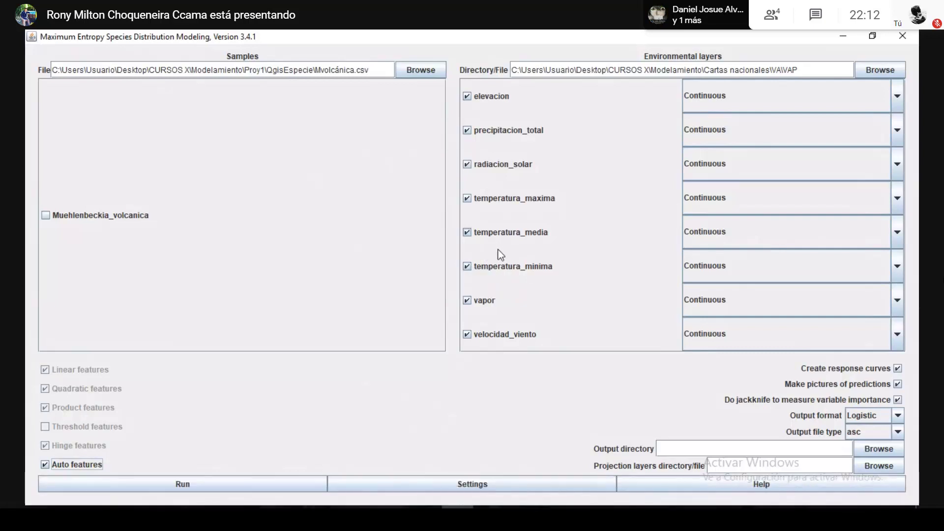
Step: Deselect temperatura_media and temperatura_maxima so the model leaves out both environmental layers
click(468, 236)
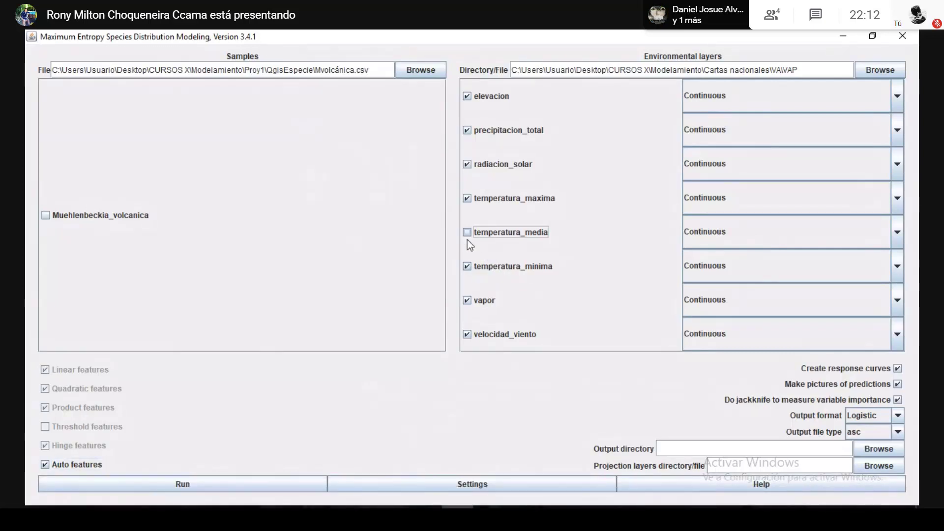
click(468, 198)
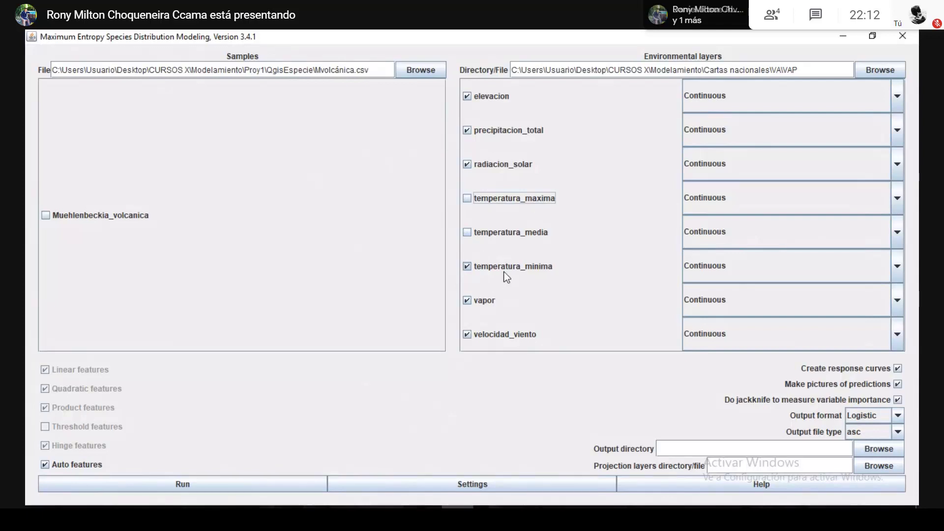
Step: Examine the Run1correjido report in the browser, including its prediction map, contribution table and jackknife chart, and return to the Maximum Entropy program
key(alt+Tab)
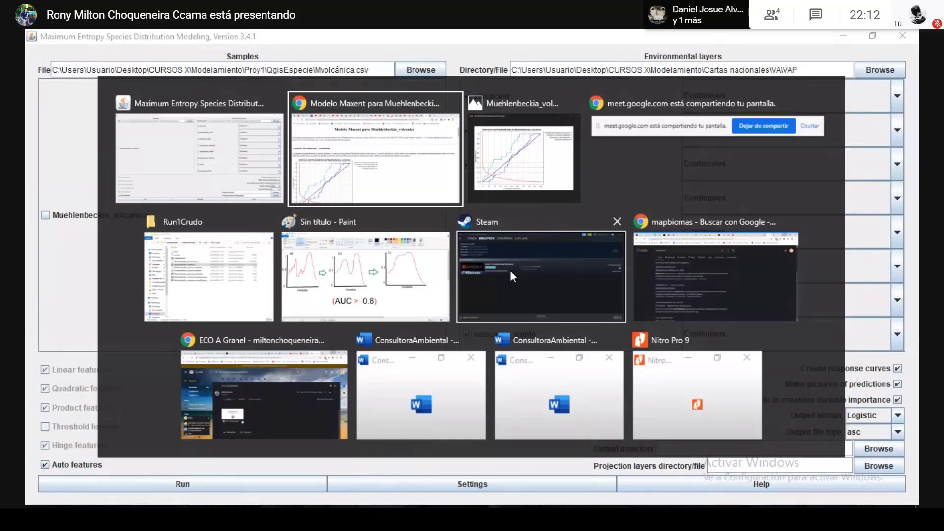
key(alt)
drag(914, 193, 916, 311)
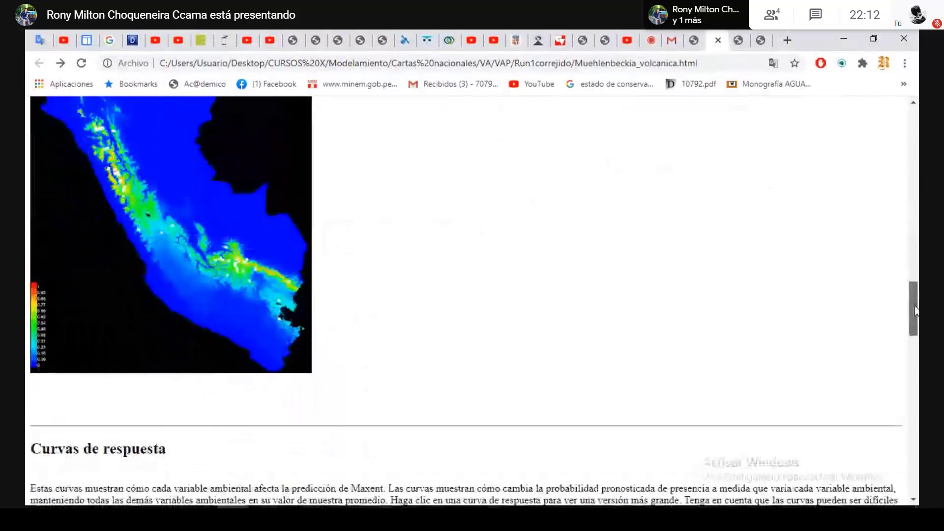
drag(916, 311, 910, 405)
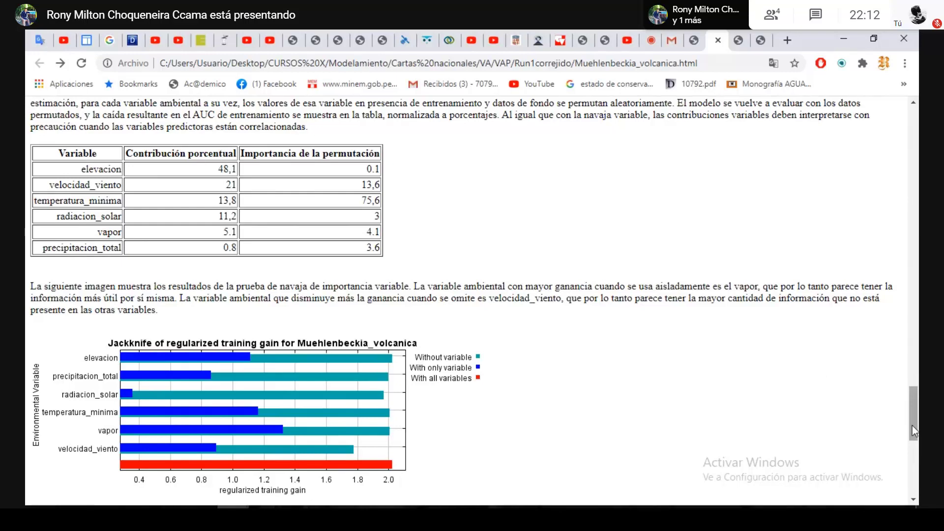
drag(913, 426, 916, 156)
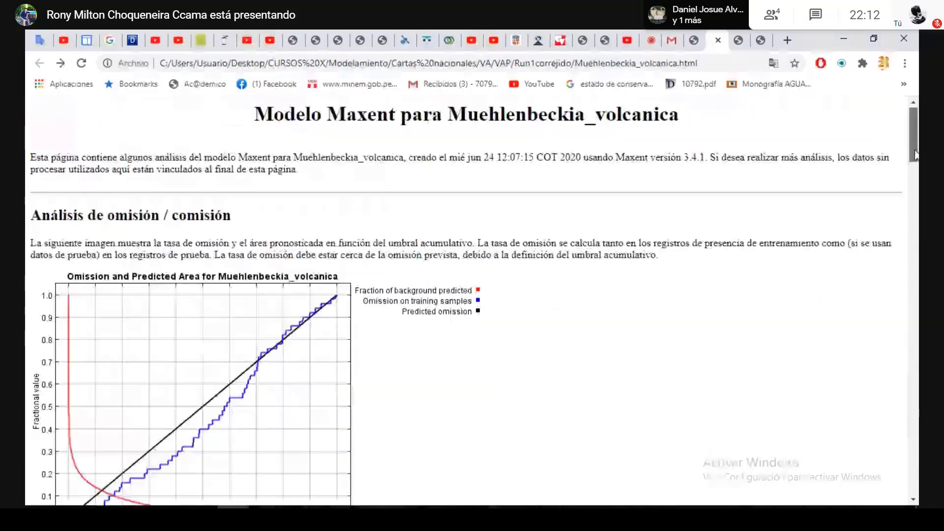
key(alt+Tab)
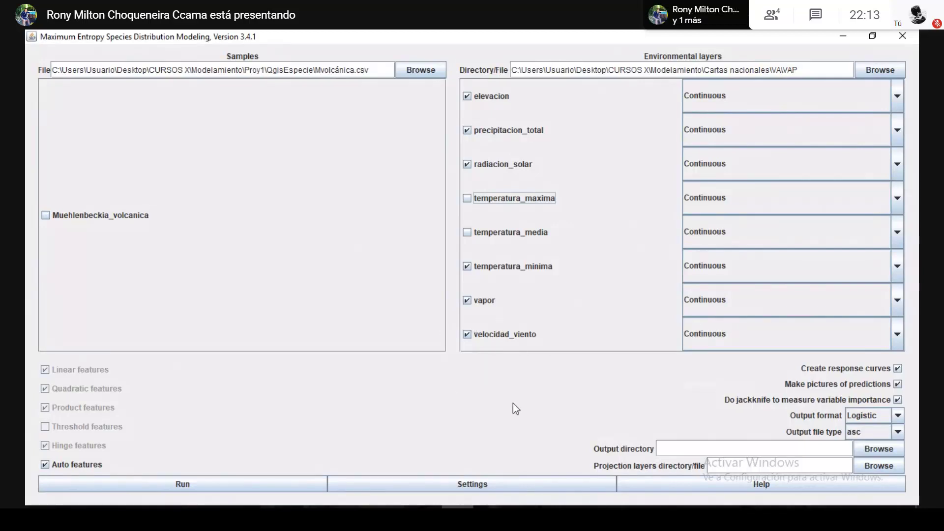
Step: In the basic model parameters, enable Random seed and set the random test percentage to 30
click(479, 485)
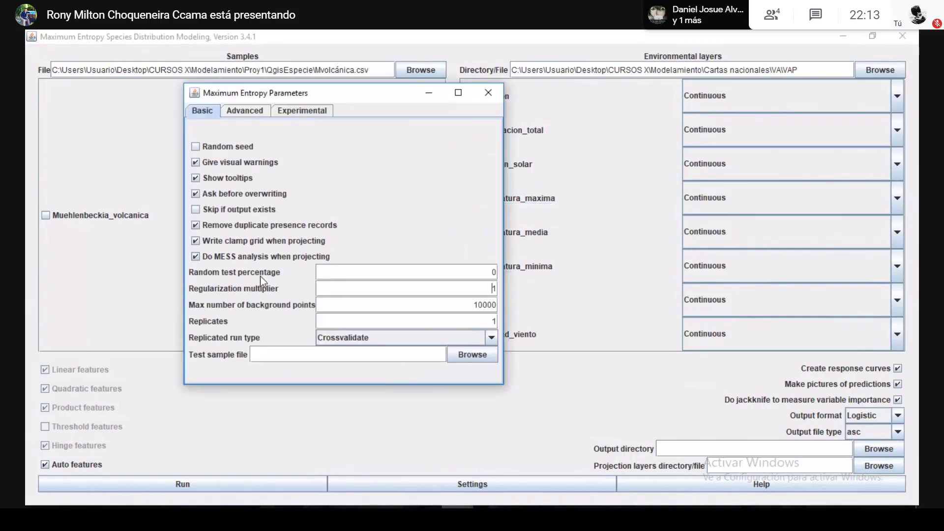
click(200, 147)
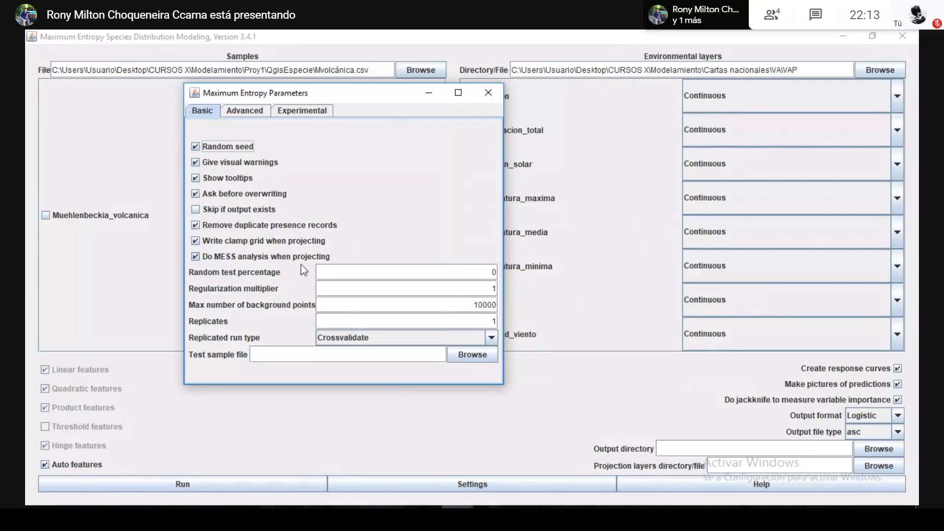
click(494, 273)
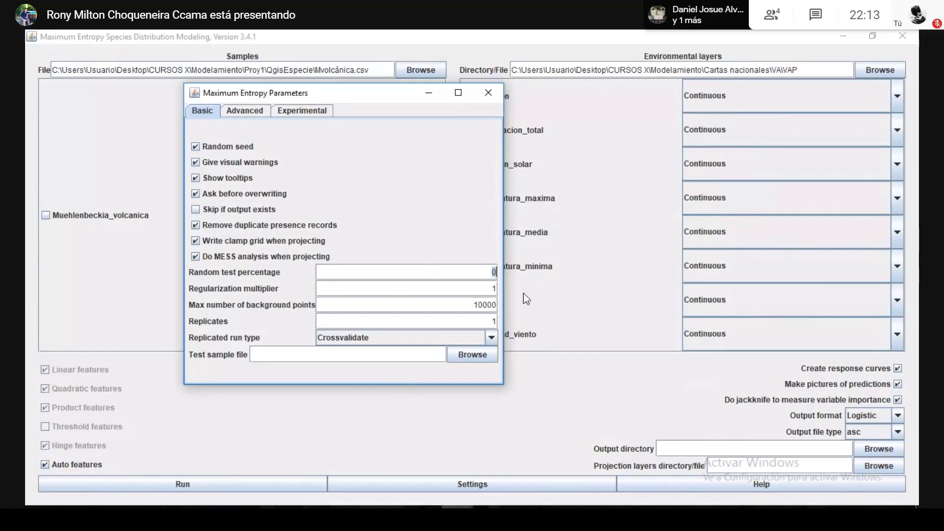
key(BackSpace)
text(30)
key(BackSpace)
text(0)
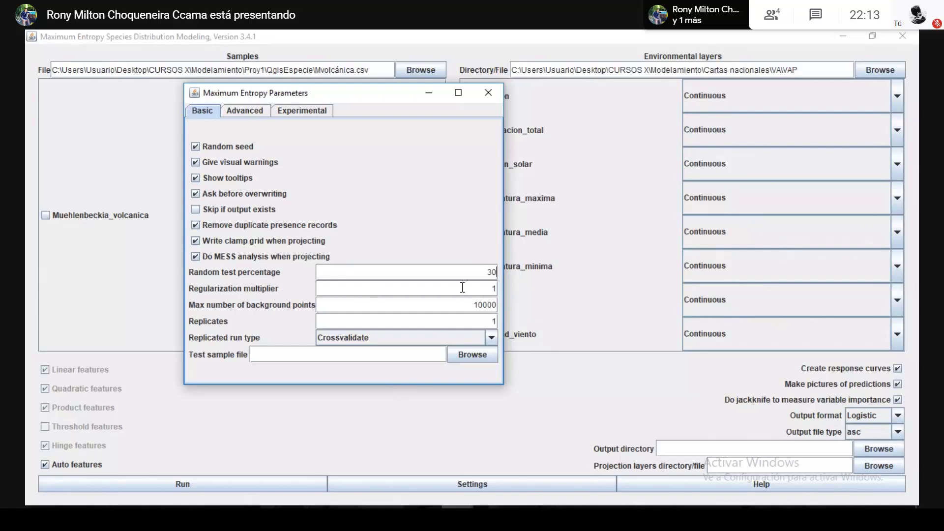
Step: Keep the regularization multiplier at 1 and set the replicated run type to Bootstrap
click(498, 288)
key(BackSpace)
text(1)
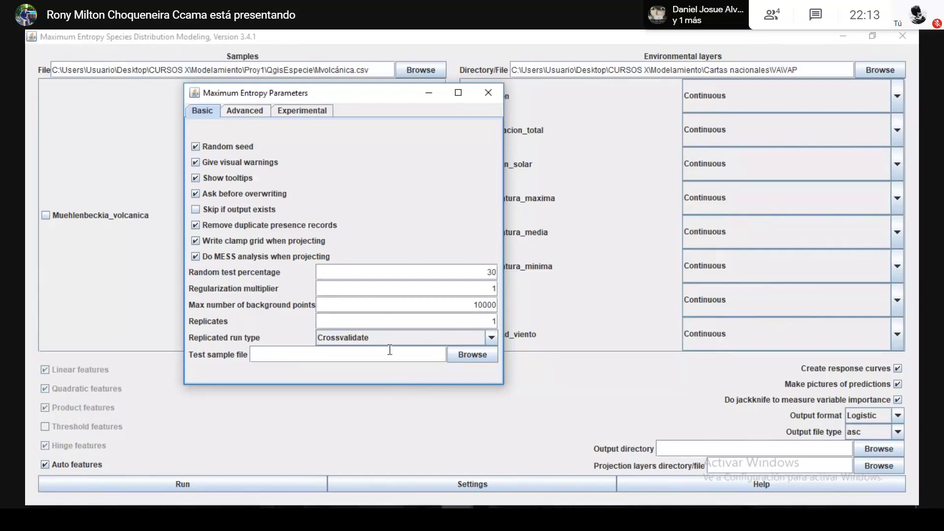
click(490, 339)
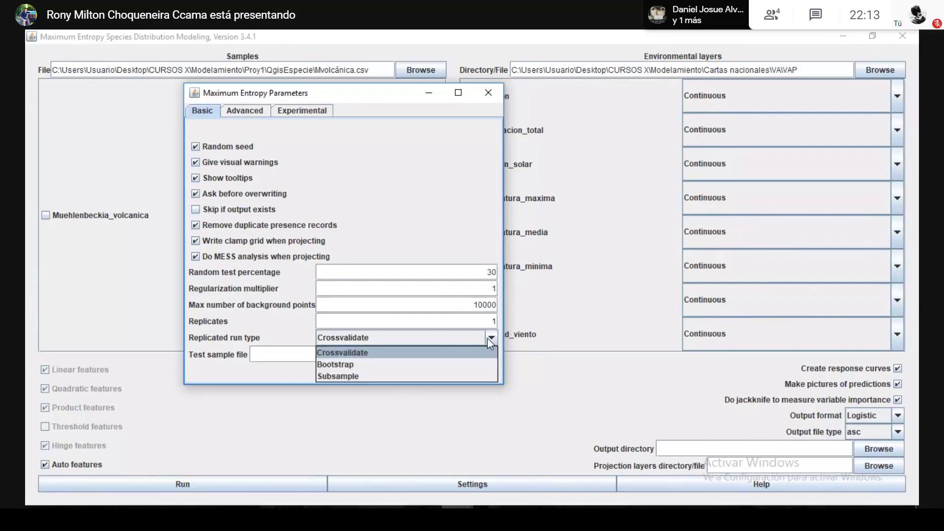
click(355, 363)
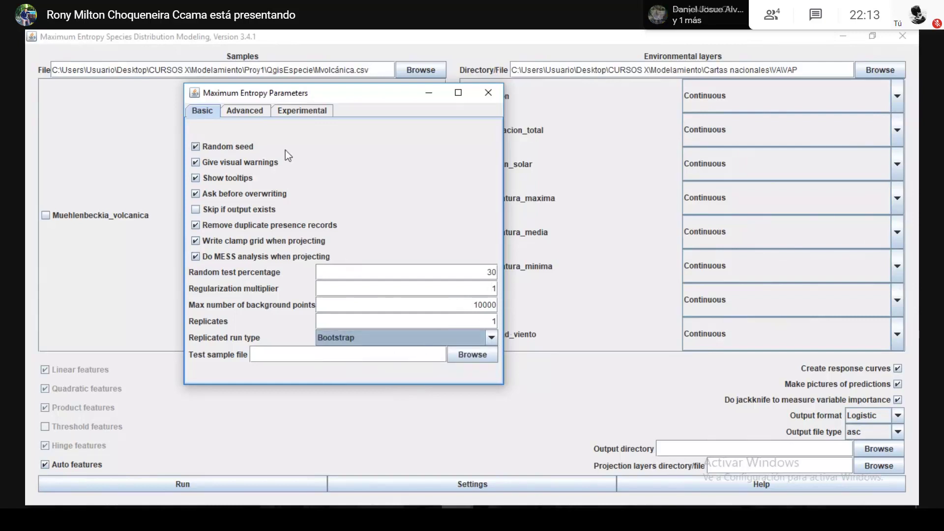
Step: Enable Write plot data in the advanced parameters and close the parameters window
click(244, 110)
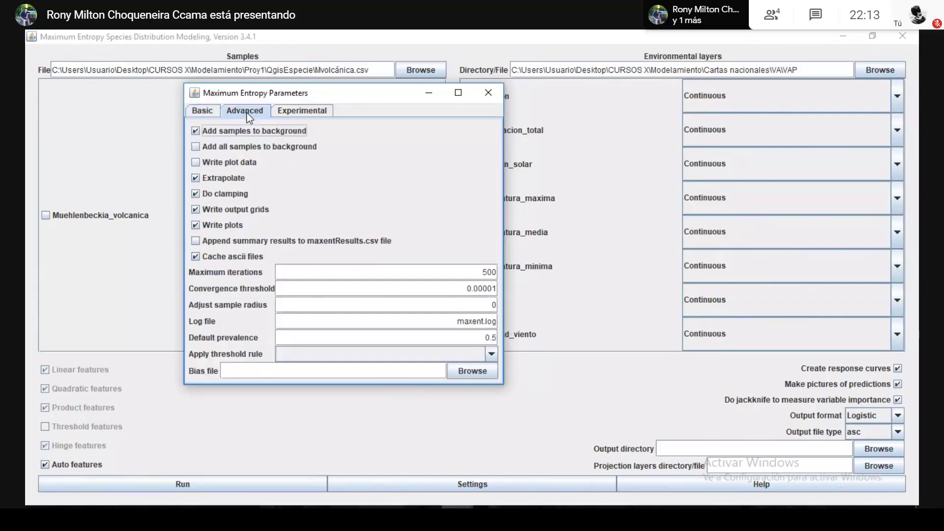
click(195, 163)
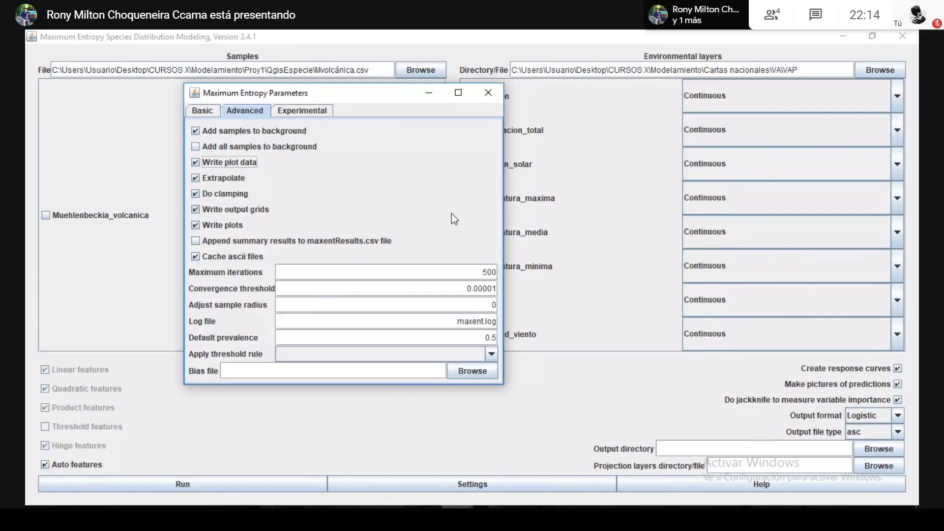
click(490, 95)
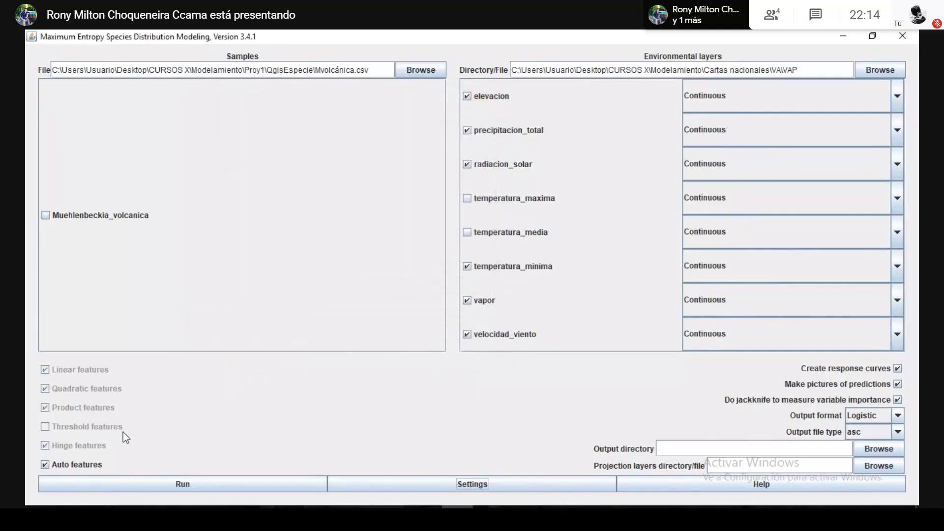
Step: Disable Auto features, toggle Hinge features, and turn Auto features on again
click(45, 465)
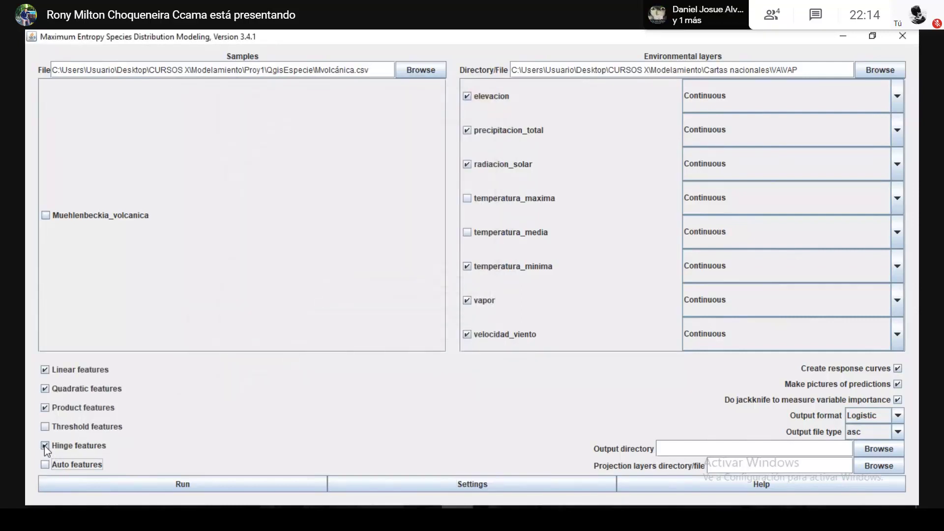
click(44, 446)
click(67, 465)
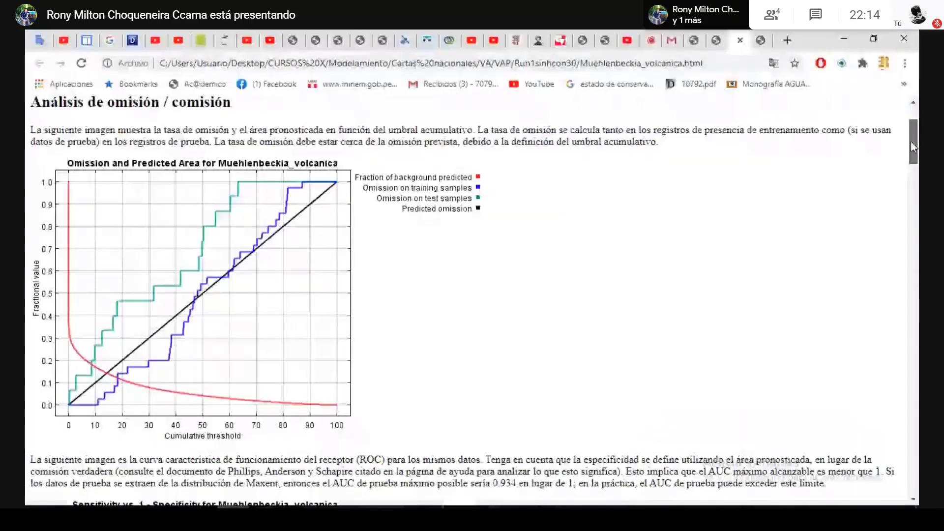
Step: Examine the omission and ROC curves for Muehlenbeckia_volcanica in the Run1sinhcon30 report
drag(911, 143, 911, 142)
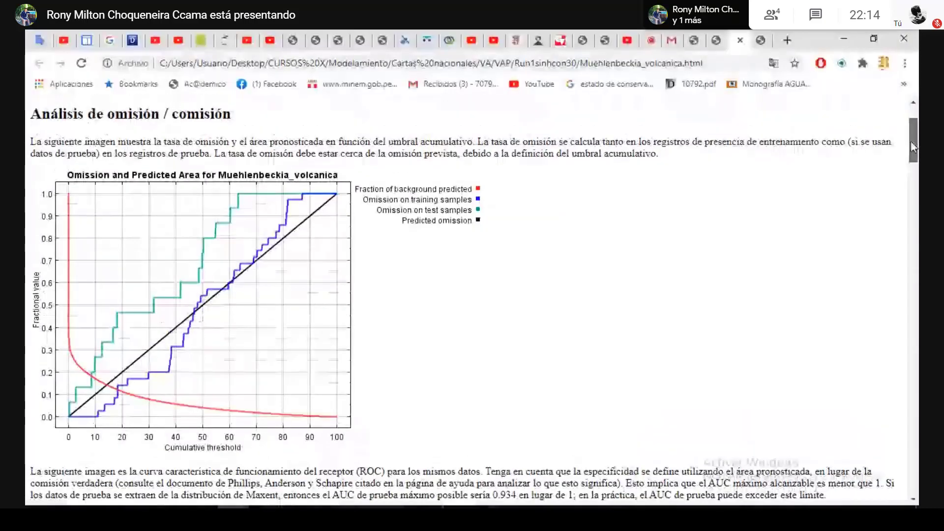
scroll(502, 181, down, 1)
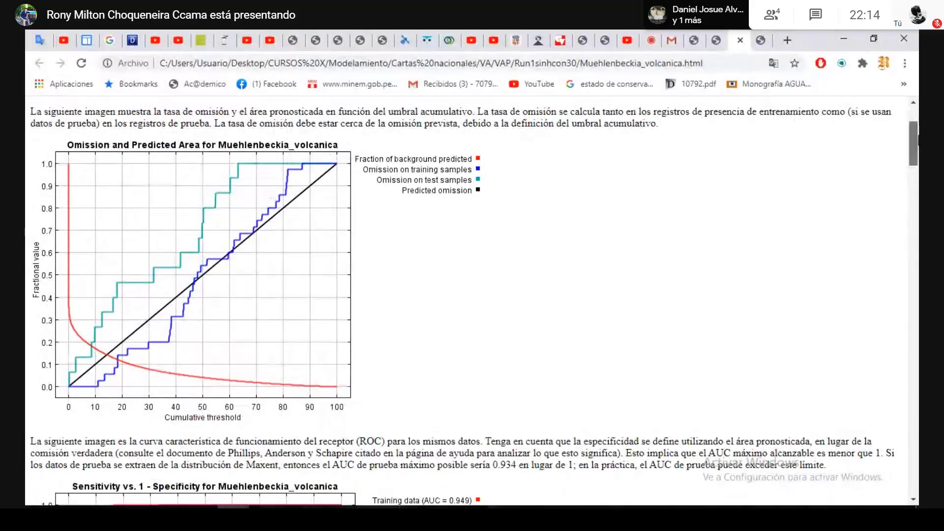
drag(915, 150, 916, 183)
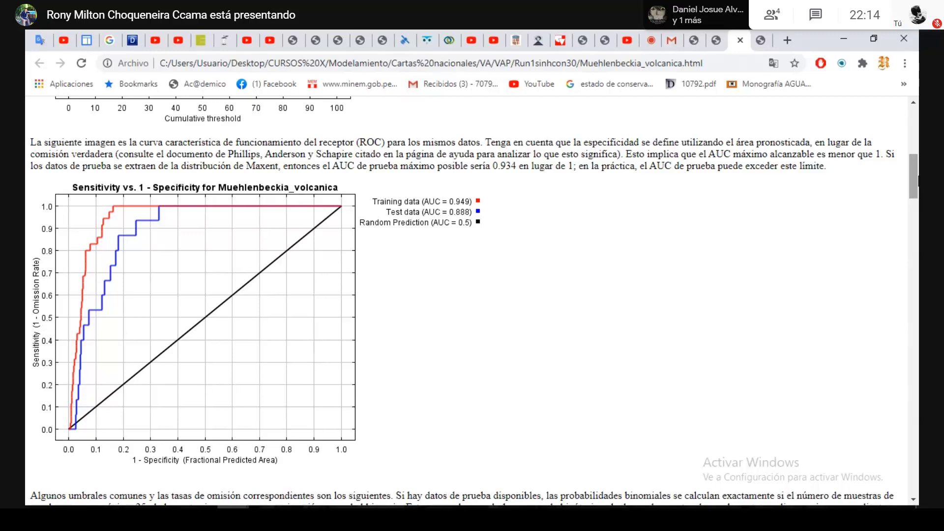
scroll(664, 313, down, 10)
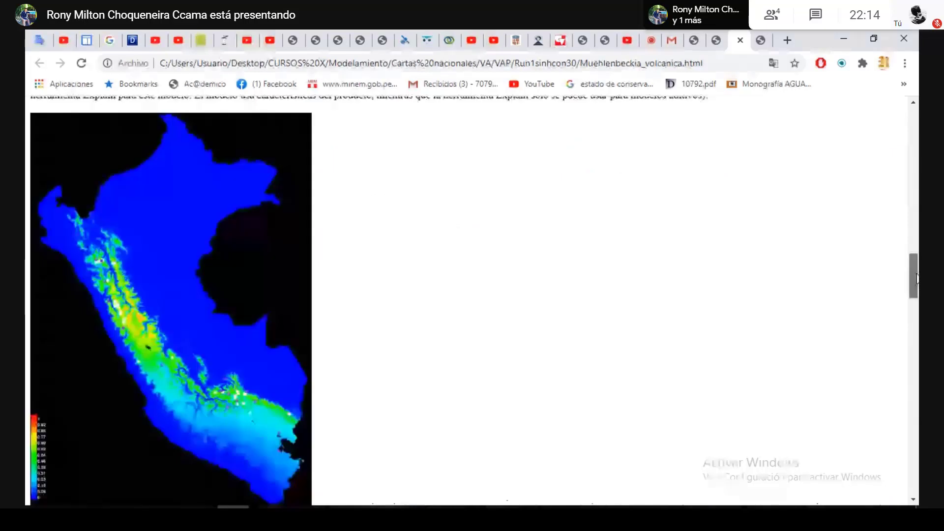
Step: Inspect the report's prediction map at full size, checking the presence points along the mountain range, and return to the report
click(207, 350)
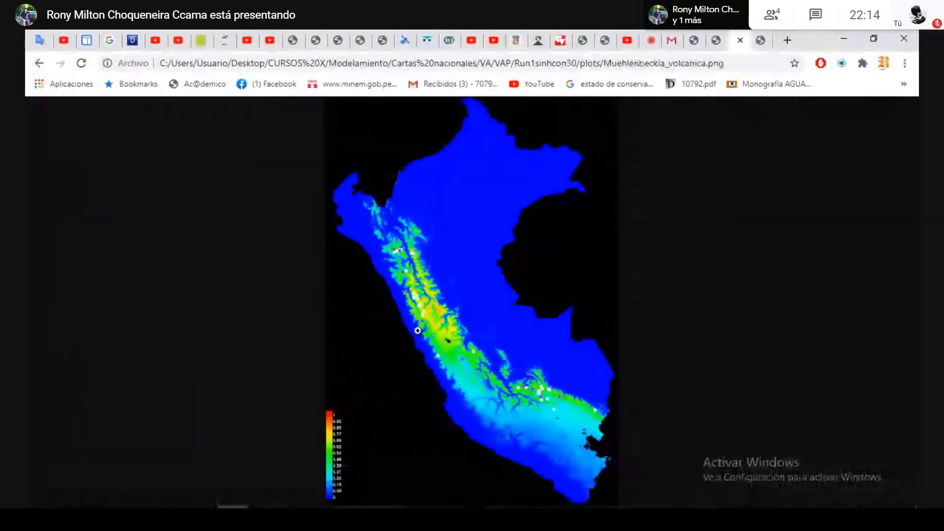
click(420, 299)
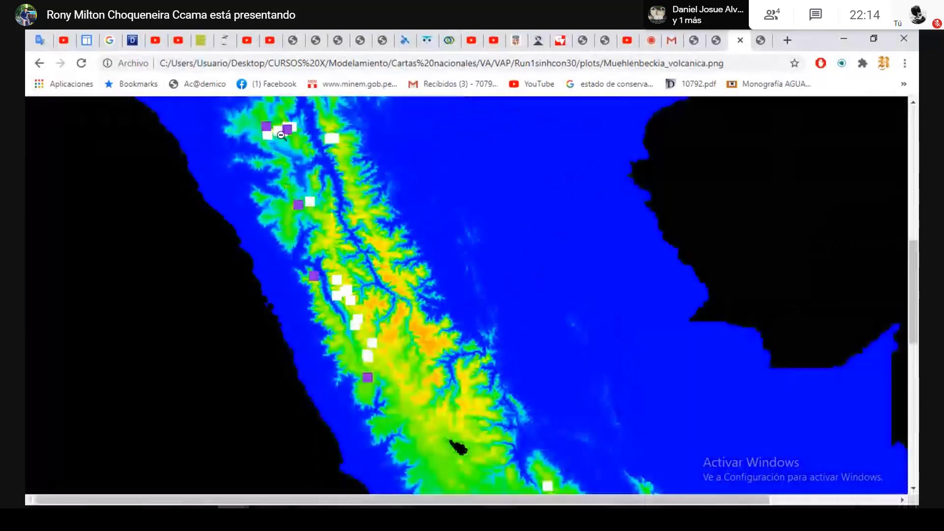
click(424, 353)
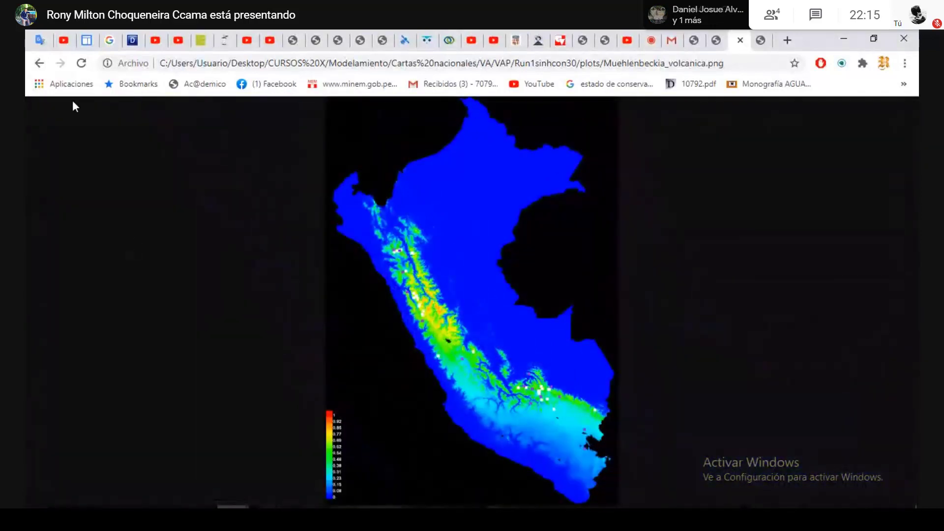
click(39, 64)
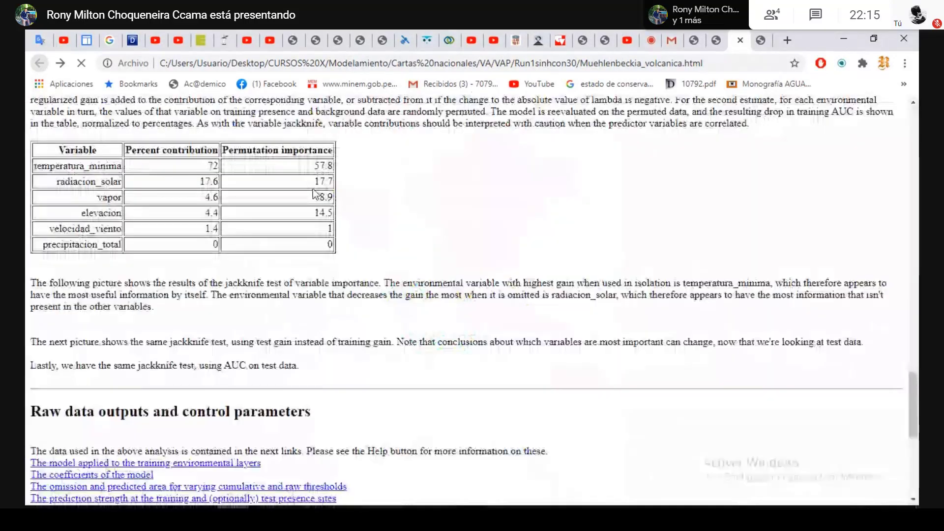
Step: Review the report's marginal and single-variable response curves and the table of variable contributions
drag(913, 405, 916, 301)
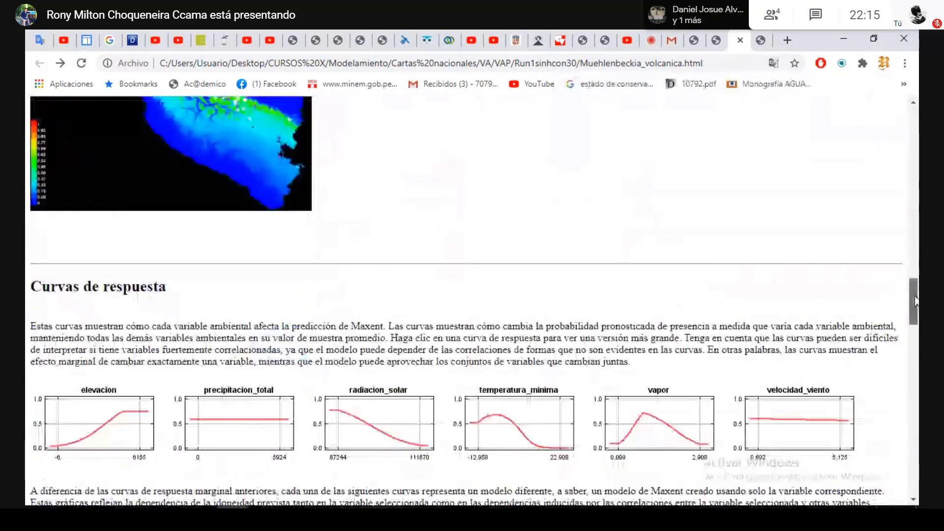
scroll(211, 403, down, 4)
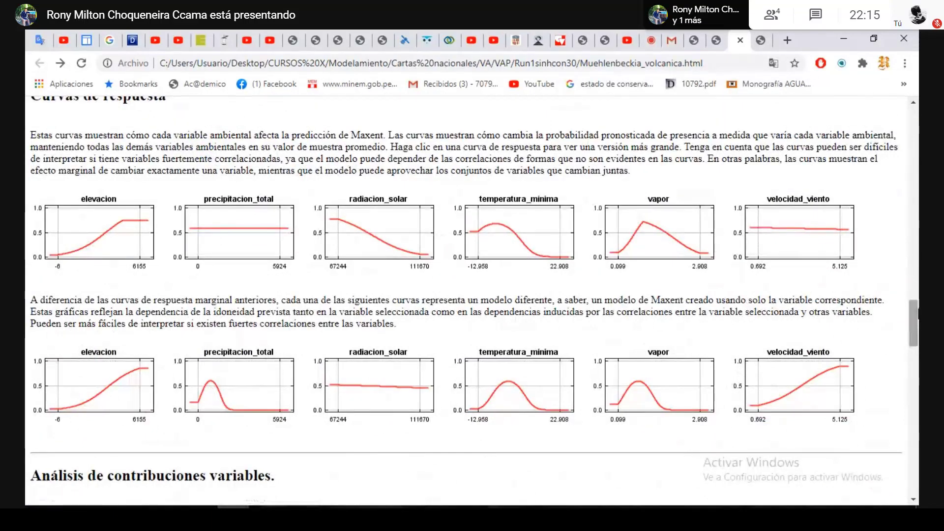
scroll(917, 330, down, 4)
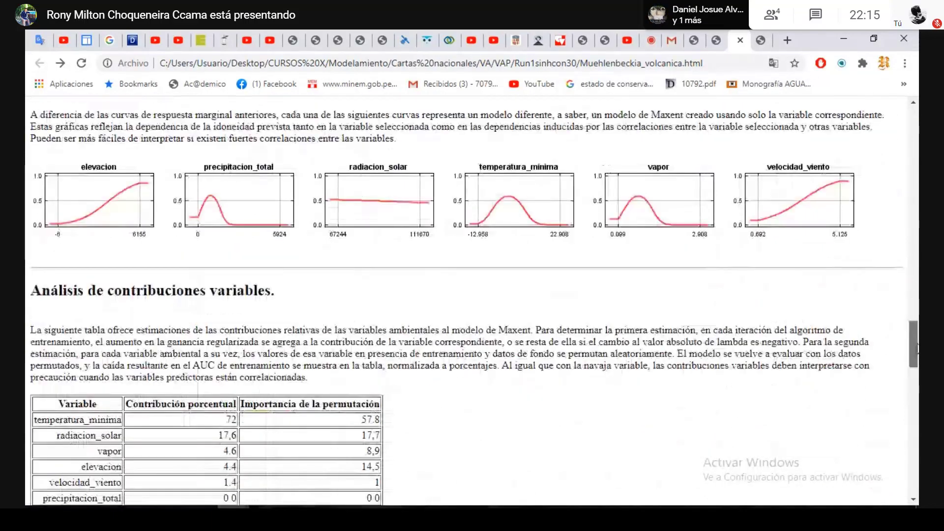
drag(917, 347, 916, 137)
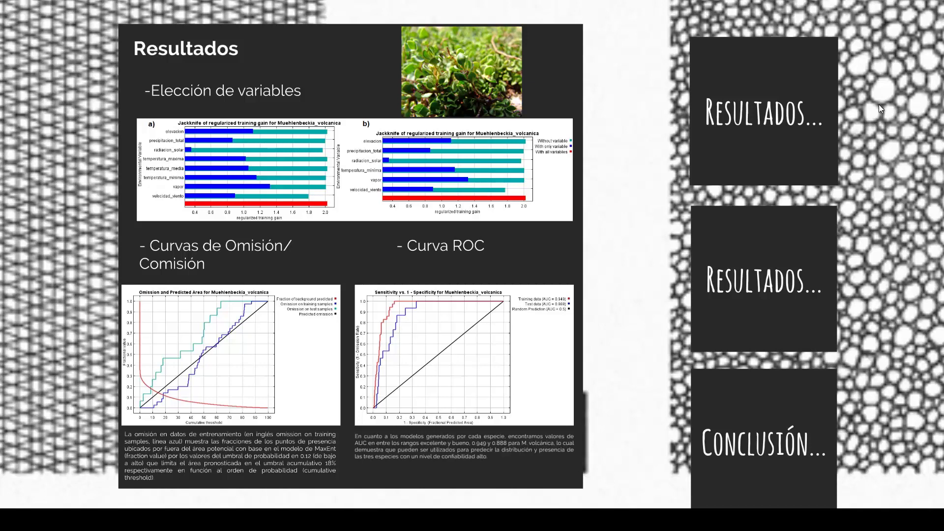
Step: Enlarge the two jackknife charts under Elección de variables on the Resultados slide for comparison
click(375, 158)
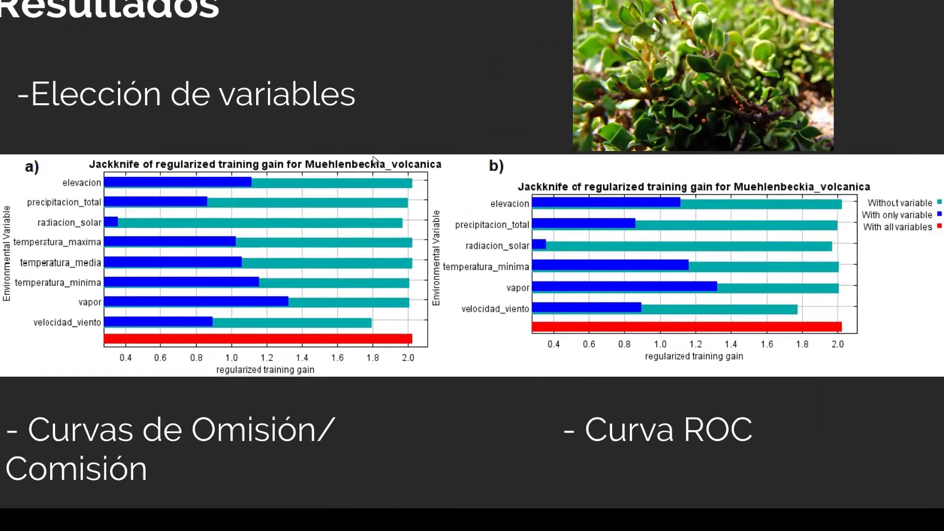
drag(392, 112, 403, 152)
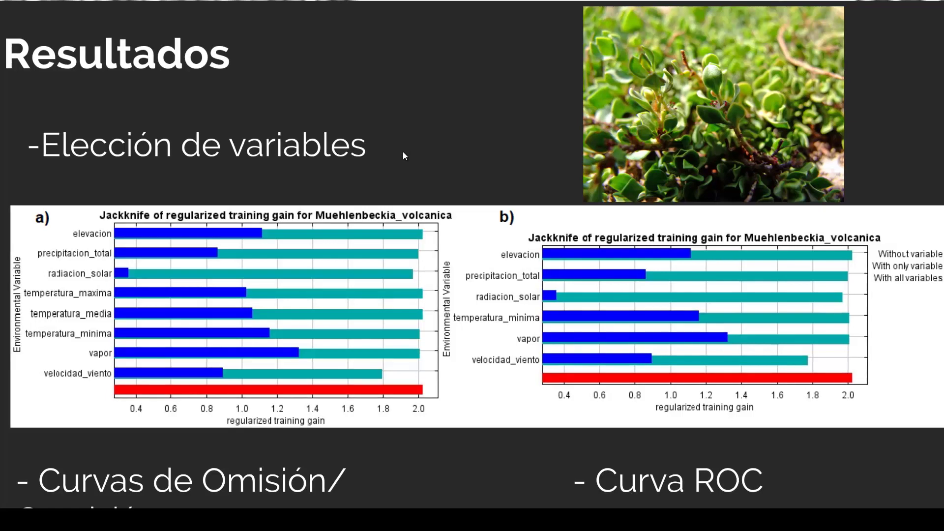